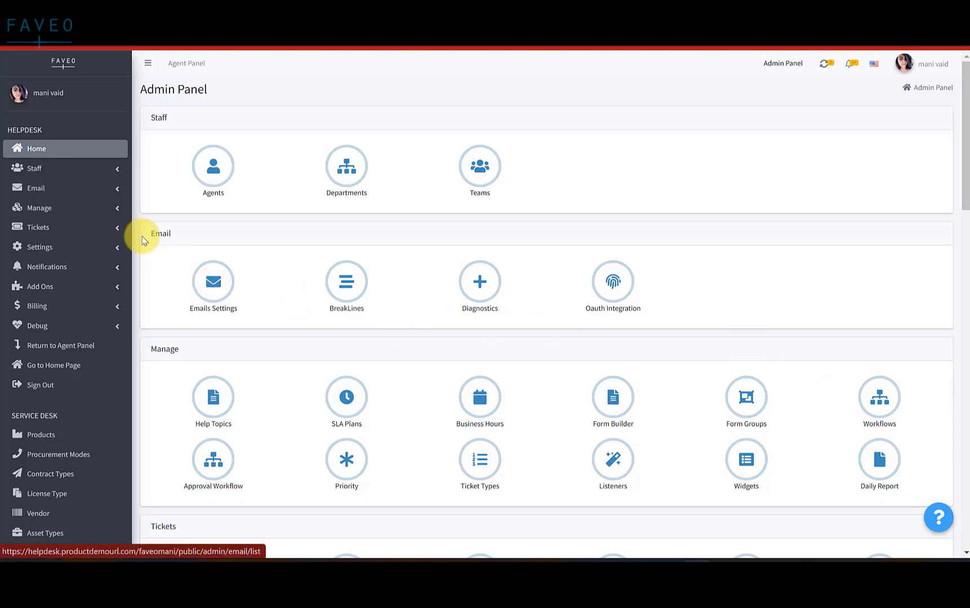
Open Email > Emails Settings to show the list of configured emails.
click(213, 281)
click(215, 281)
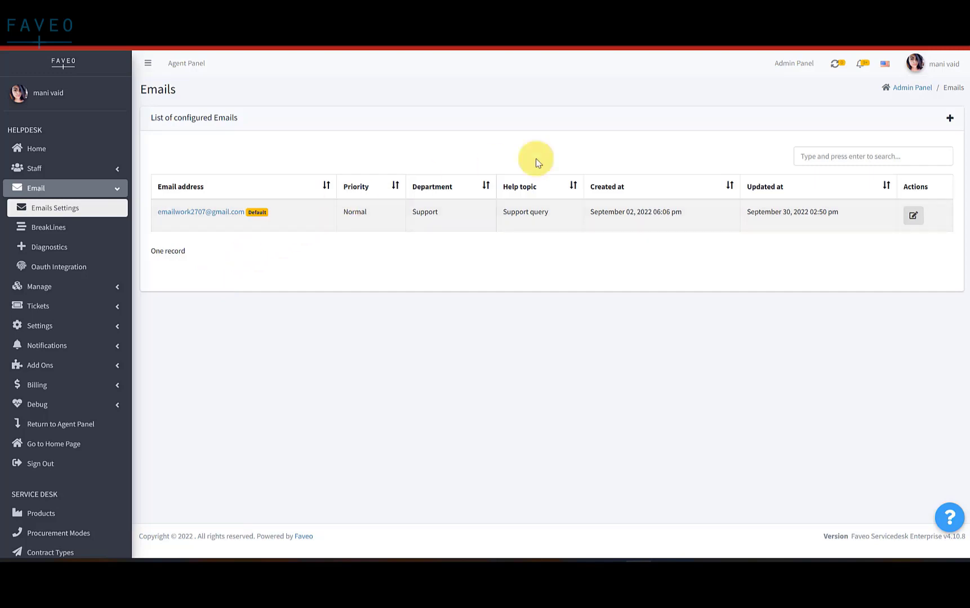
Create a new email account using the support address as both email and username.
click(950, 121)
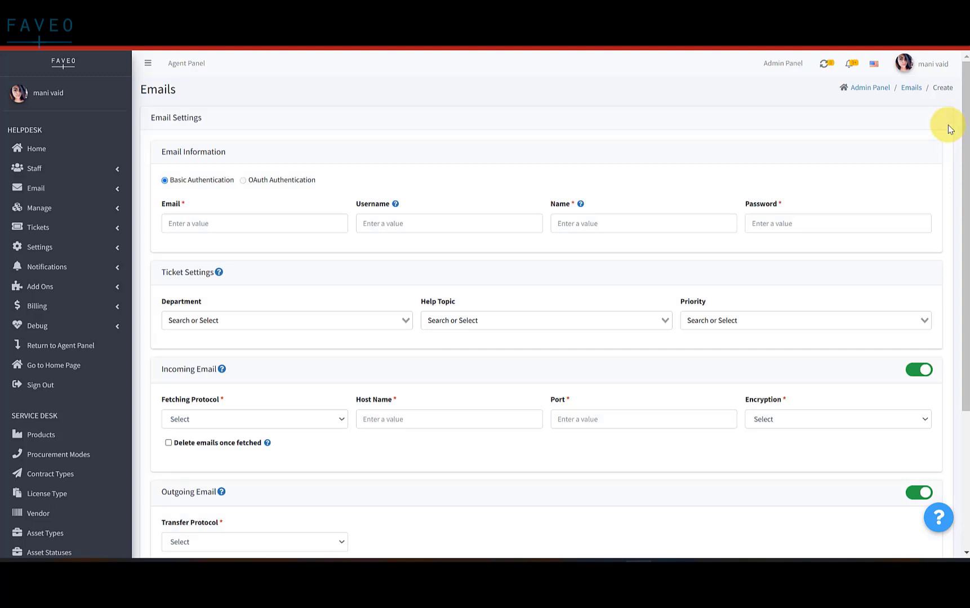
click(199, 227)
click(254, 252)
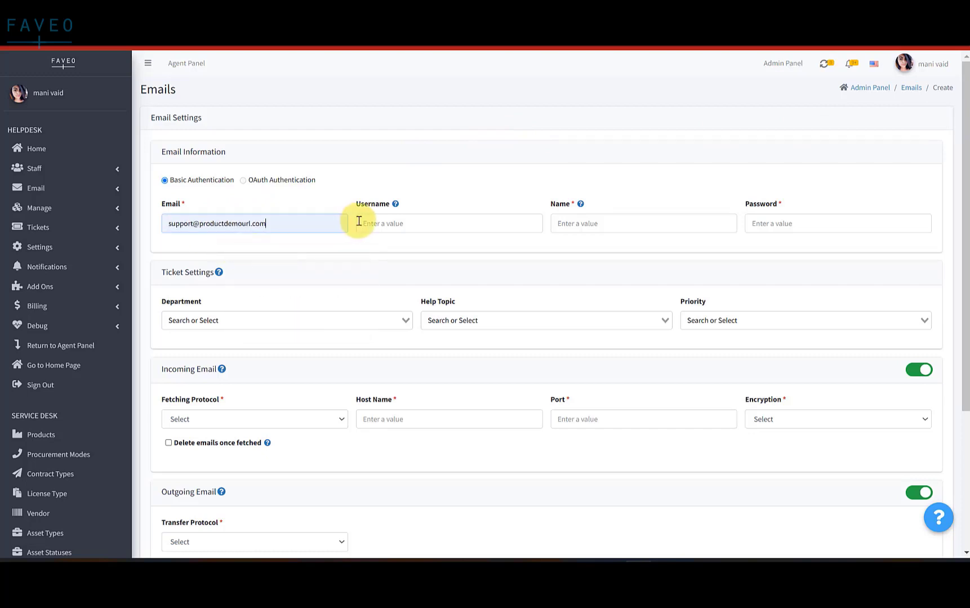
click(394, 223)
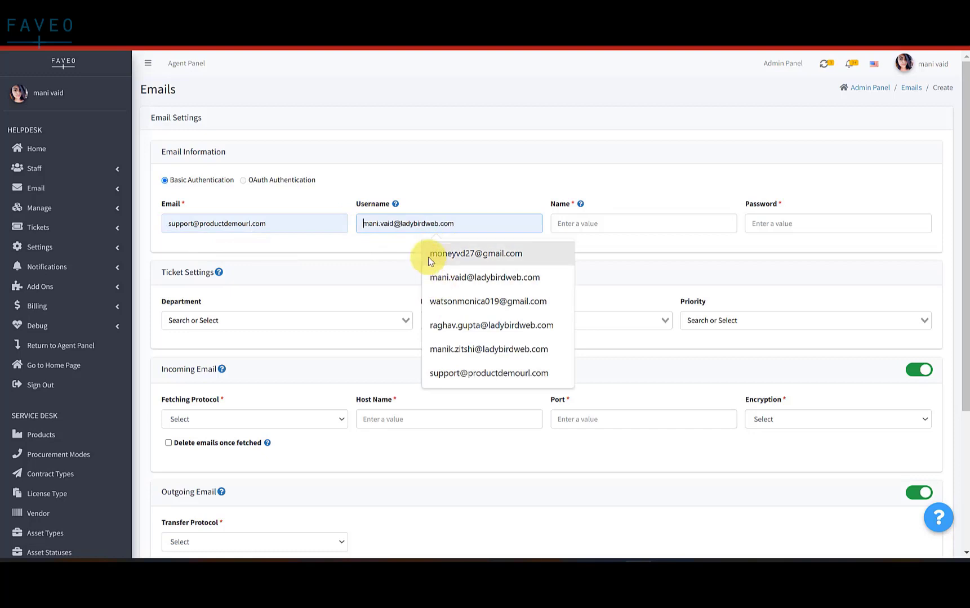
click(459, 372)
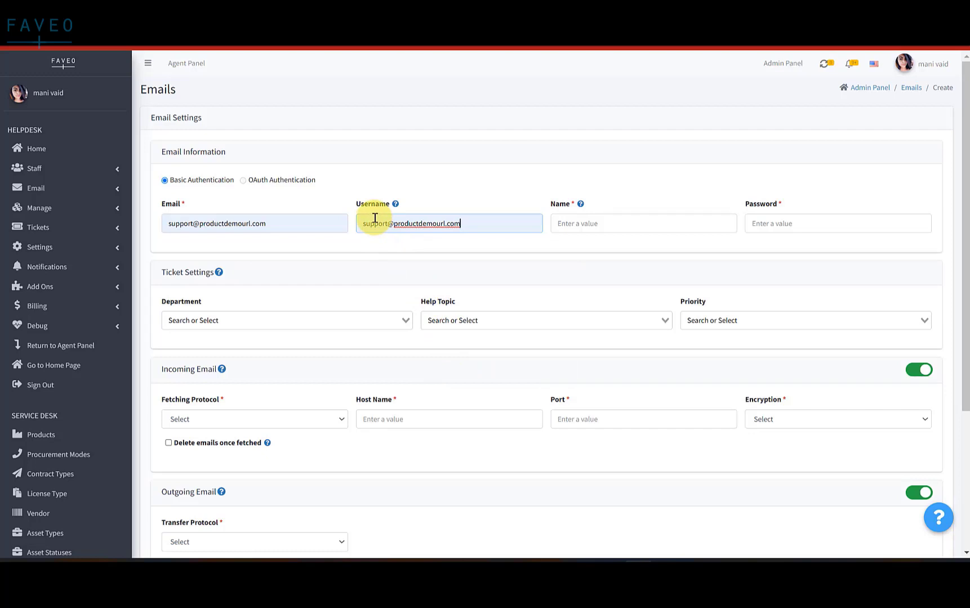
Name the account 'faveo support mail' and paste in the account password.
click(572, 224)
text(fave)
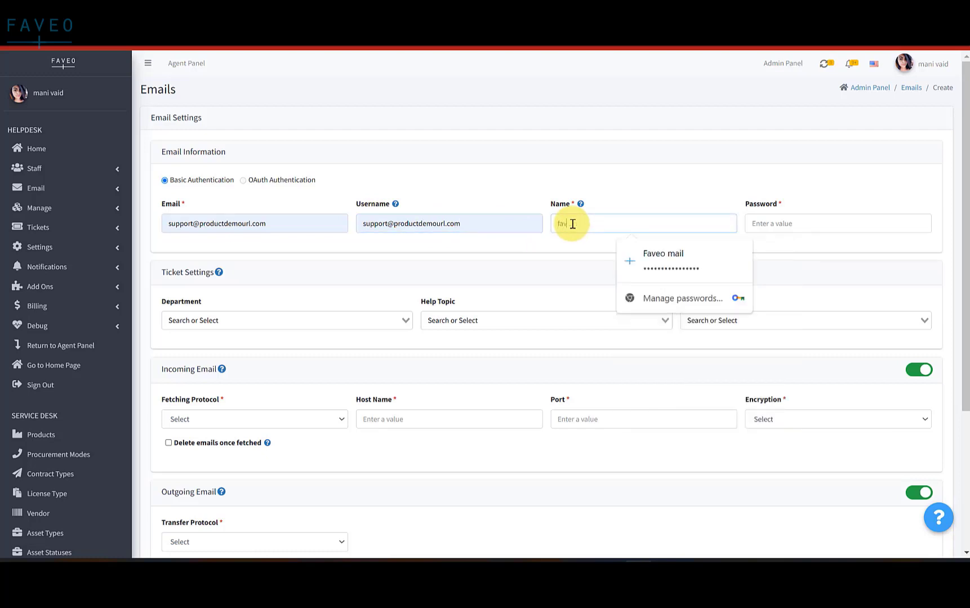
text(o support)
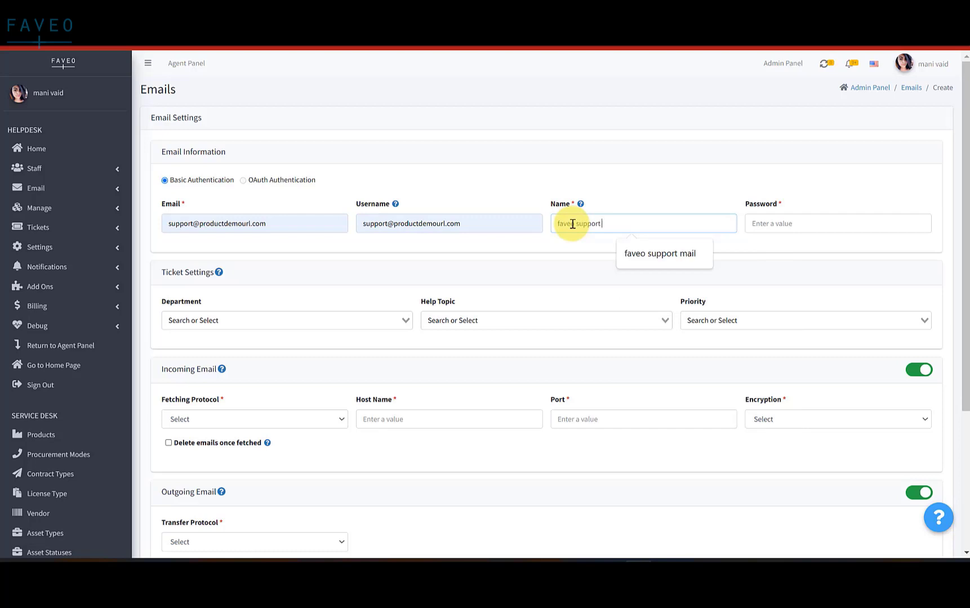
key(Down)
key(Return)
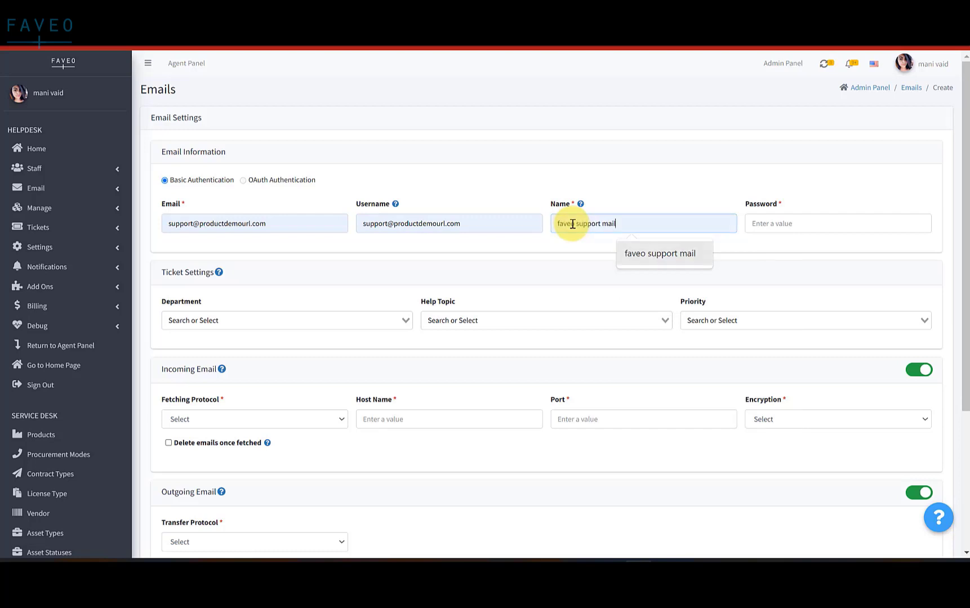
click(772, 226)
key(ctrl+v)
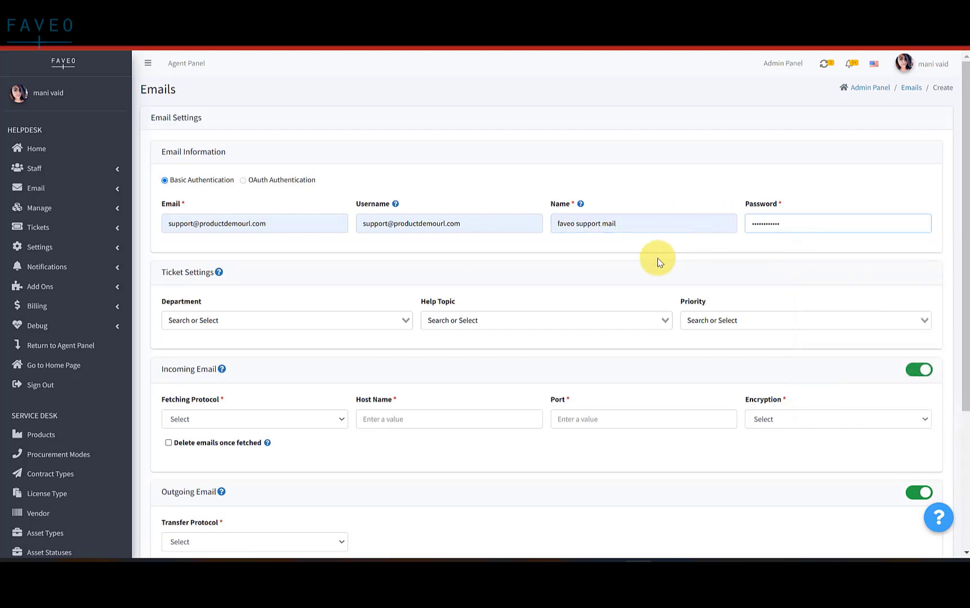
Scroll down the new email form to the Incoming Email settings.
scroll(657, 258, down, 1)
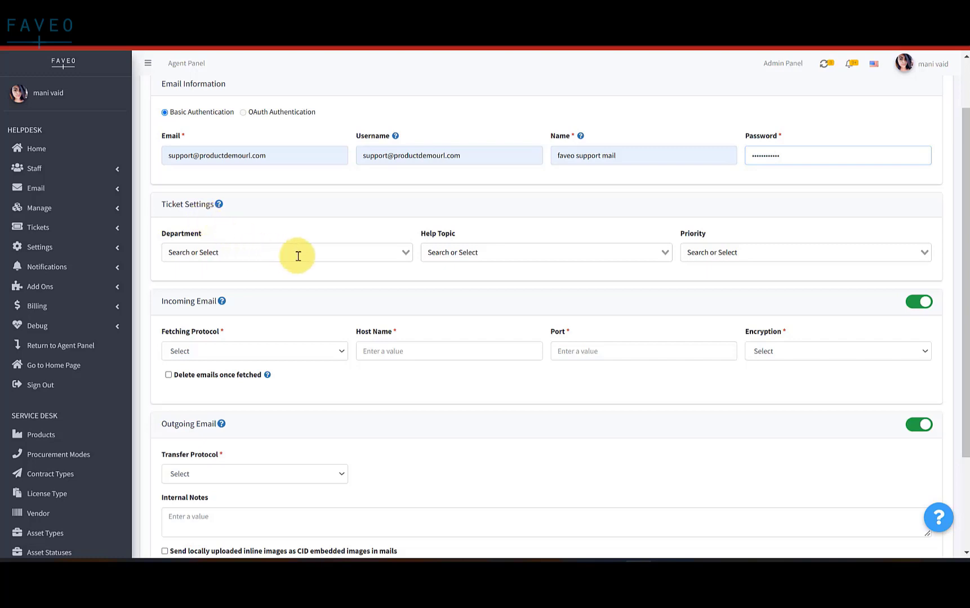
scroll(297, 256, down, 3)
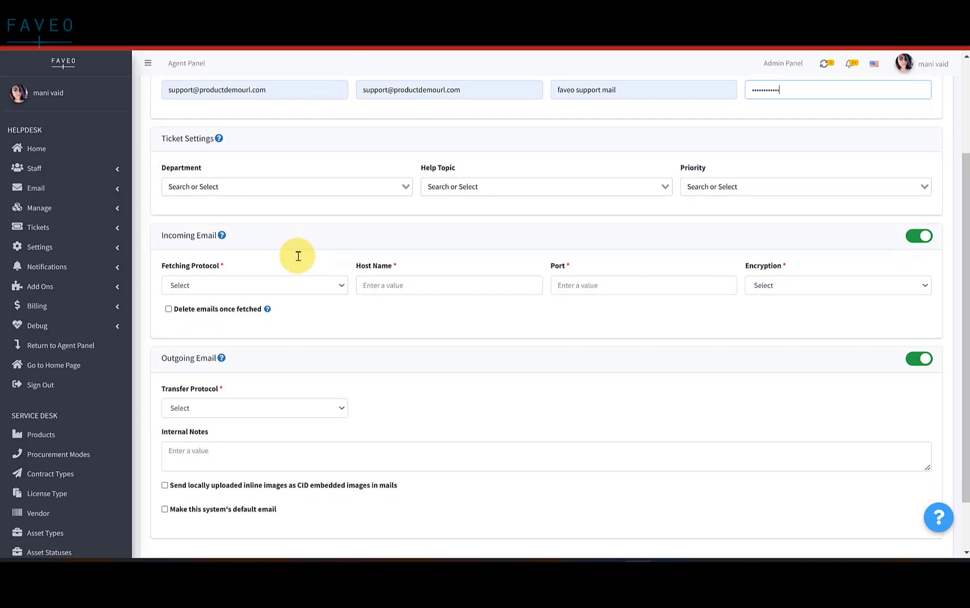
scroll(298, 257, down, 1)
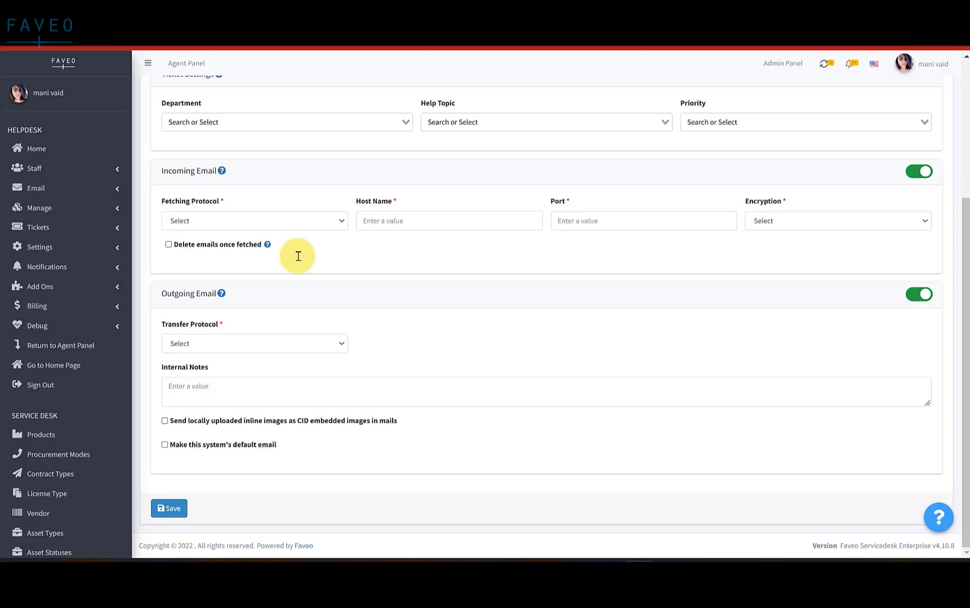
Set the incoming fetching protocol to IMAP.
click(333, 223)
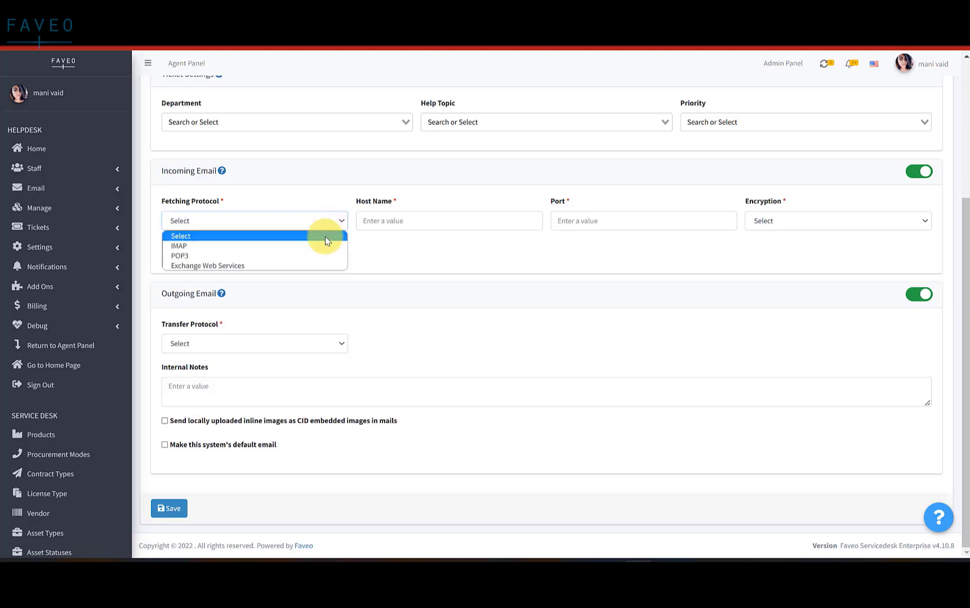
click(323, 246)
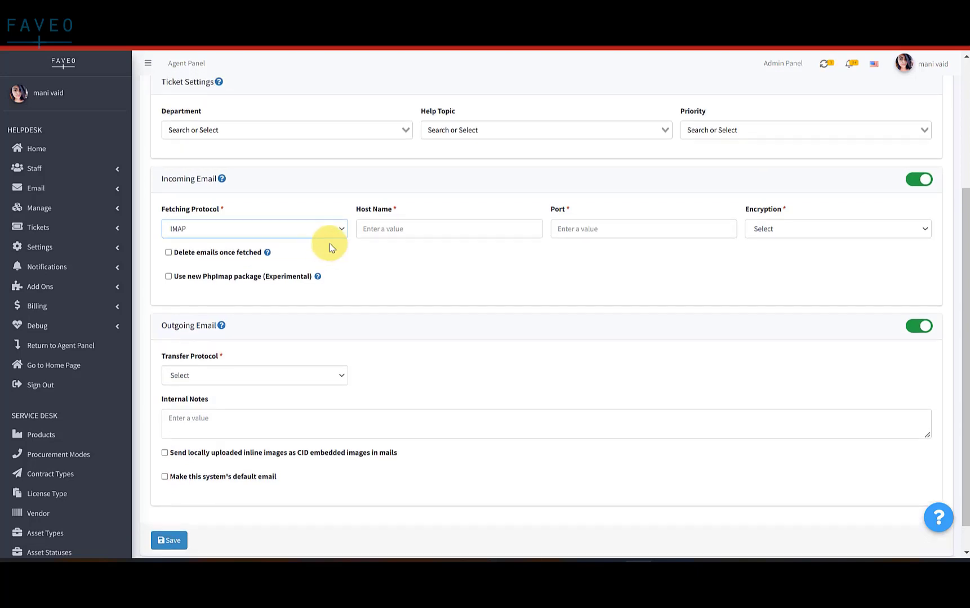
scroll(372, 247, up, 2)
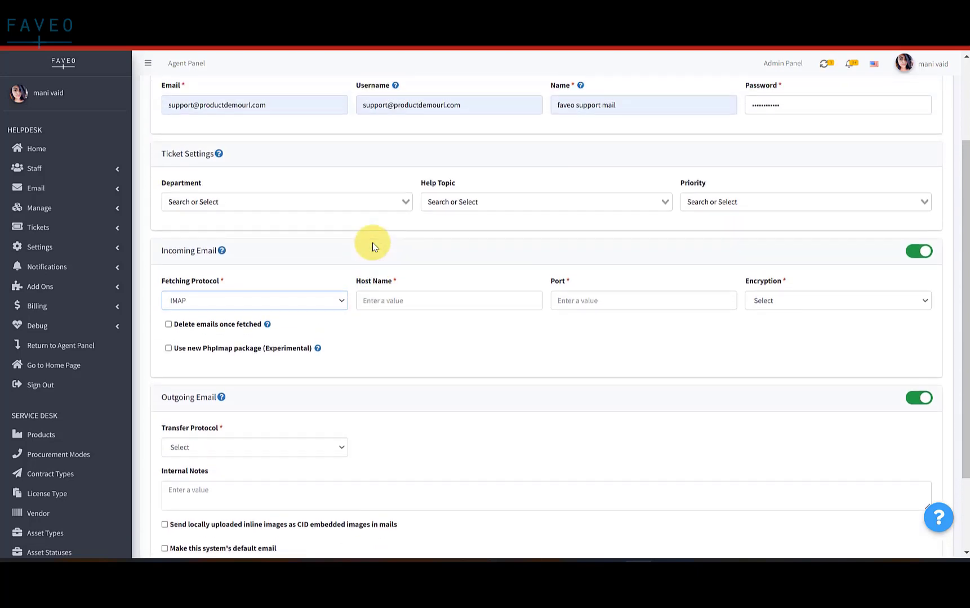
scroll(372, 247, down, 1)
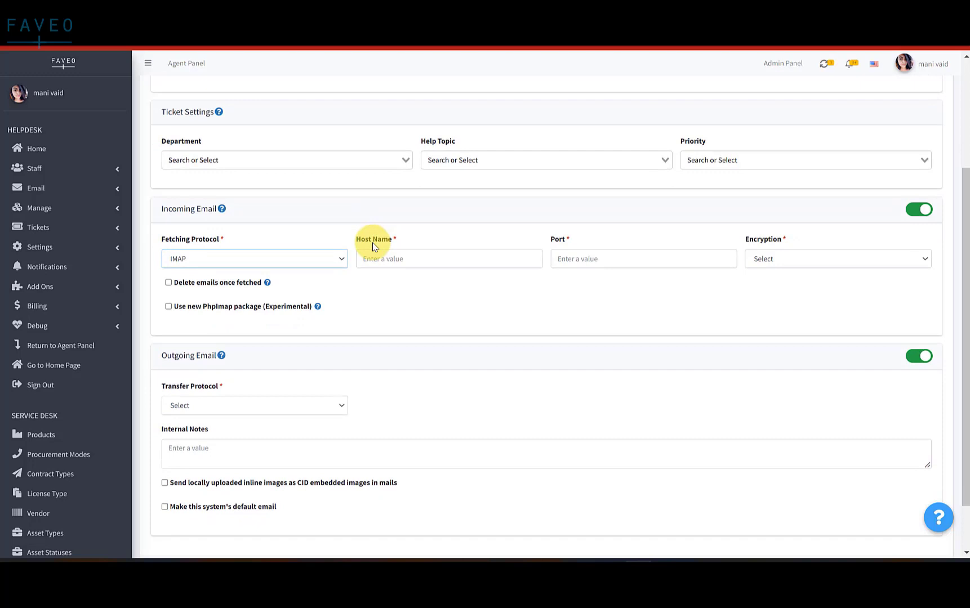
Set the incoming host to productdemourl.com, port 993, with SSL encryption.
click(374, 256)
text(pro)
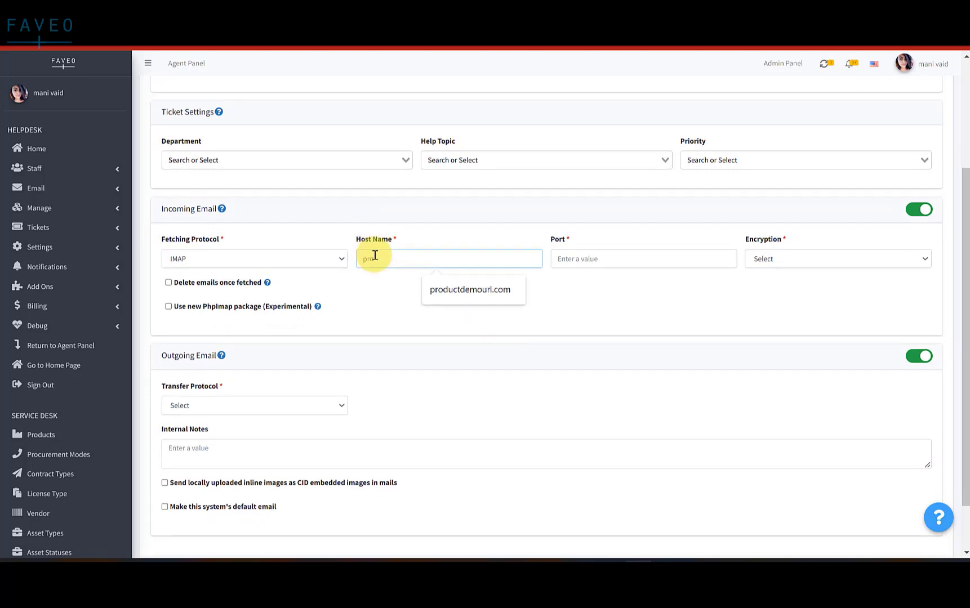
key(Down)
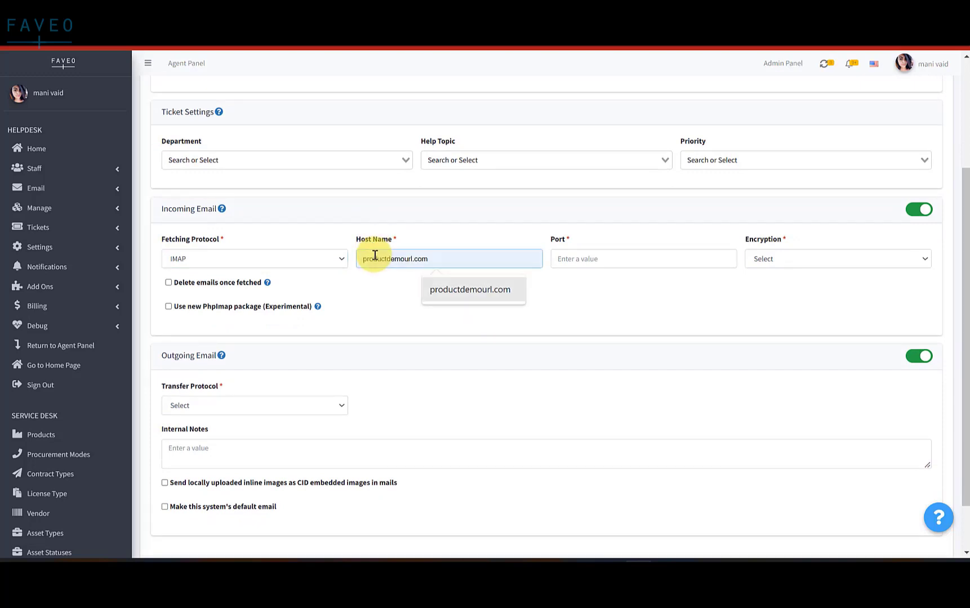
key(Return)
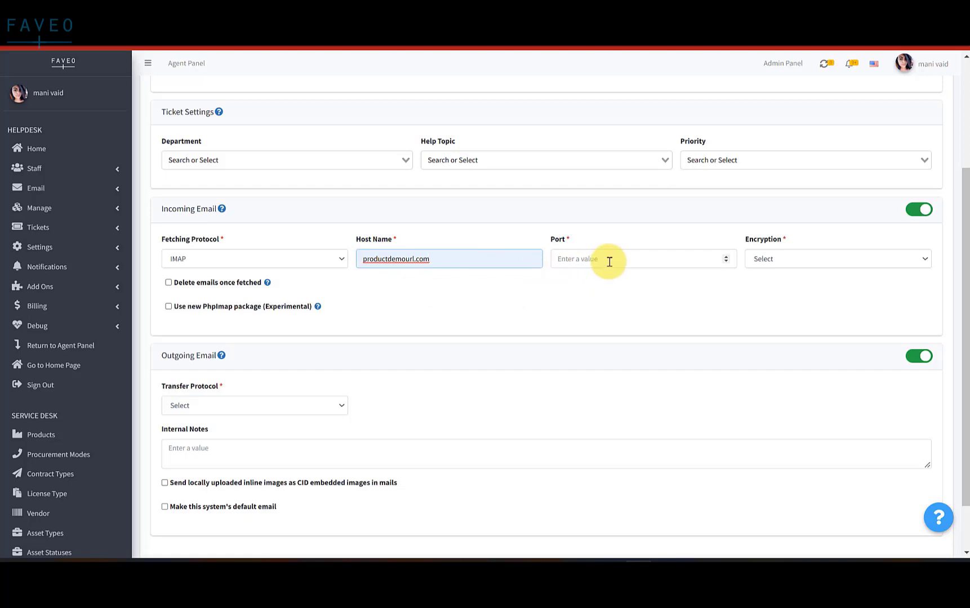
click(609, 261)
text(9)
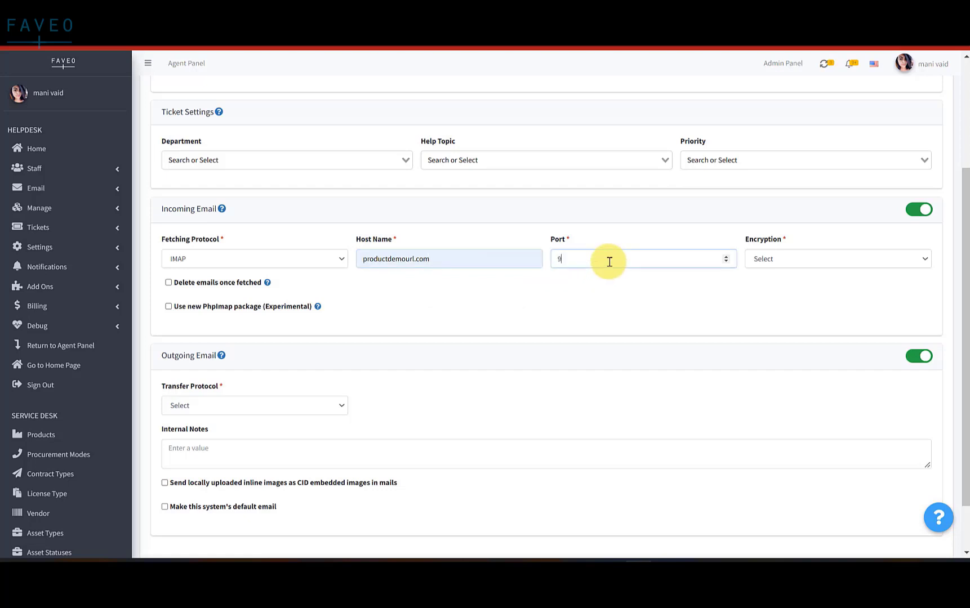
text(93)
click(779, 261)
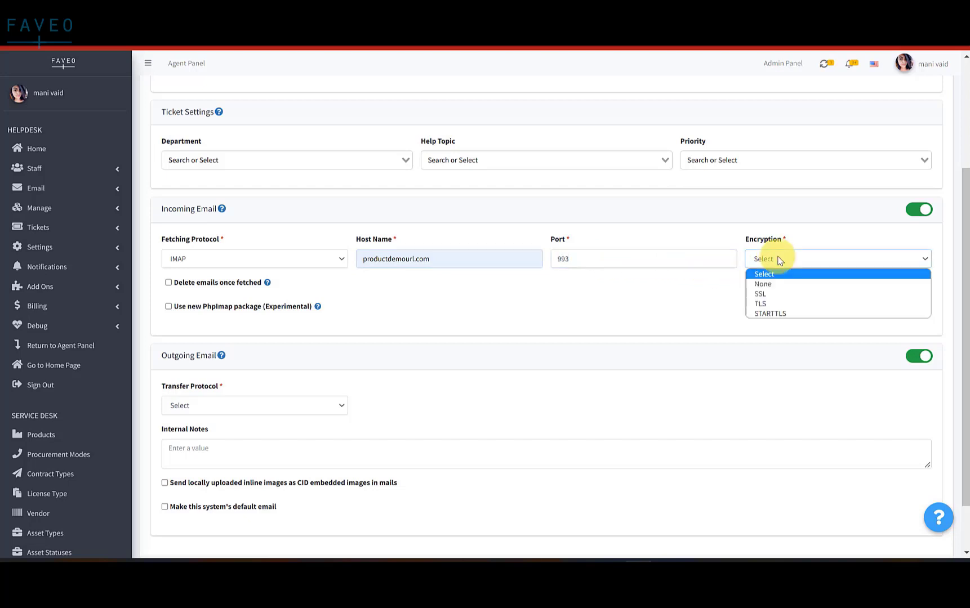
click(761, 294)
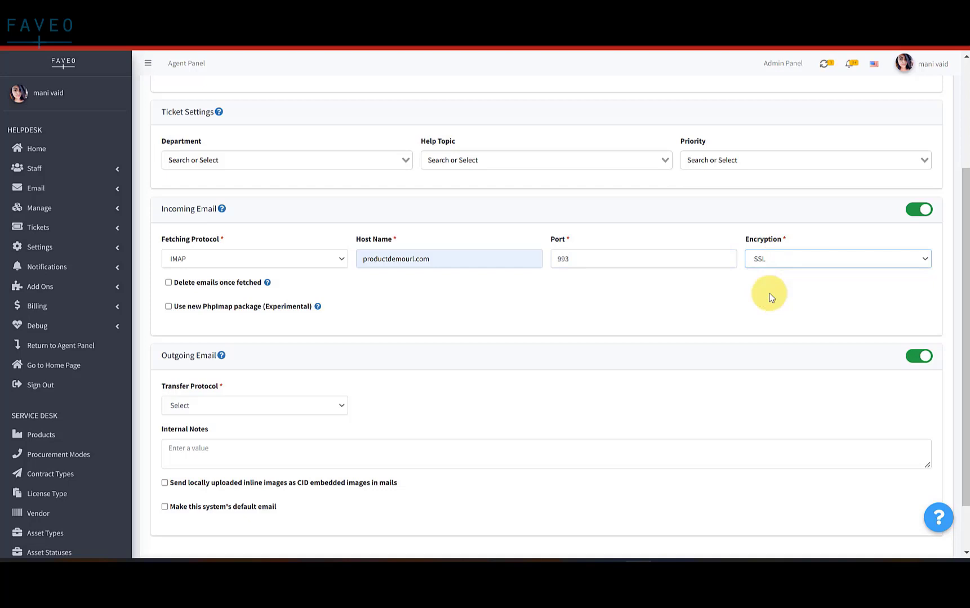
scroll(480, 349, down, 1)
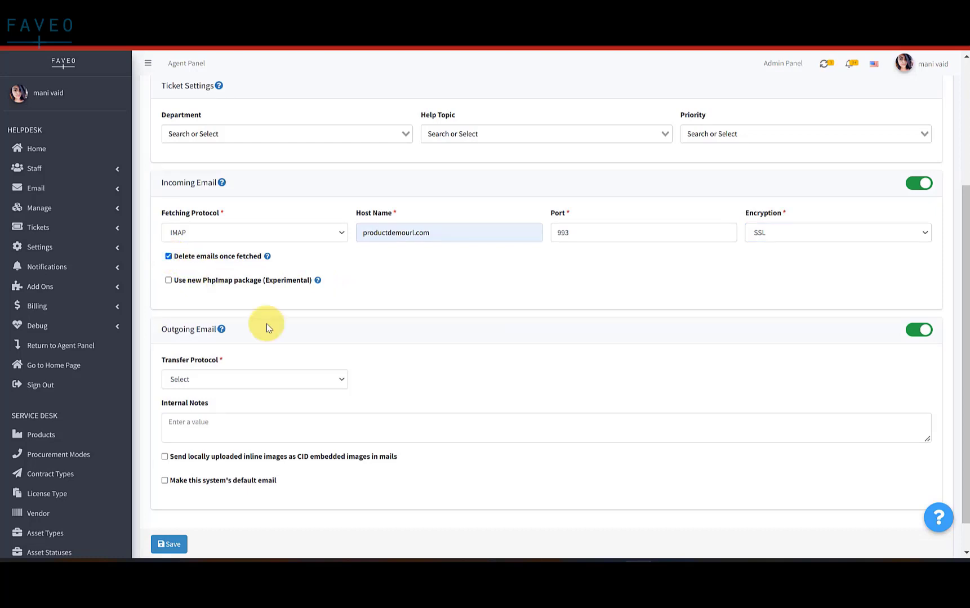
scroll(315, 322, down, 1)
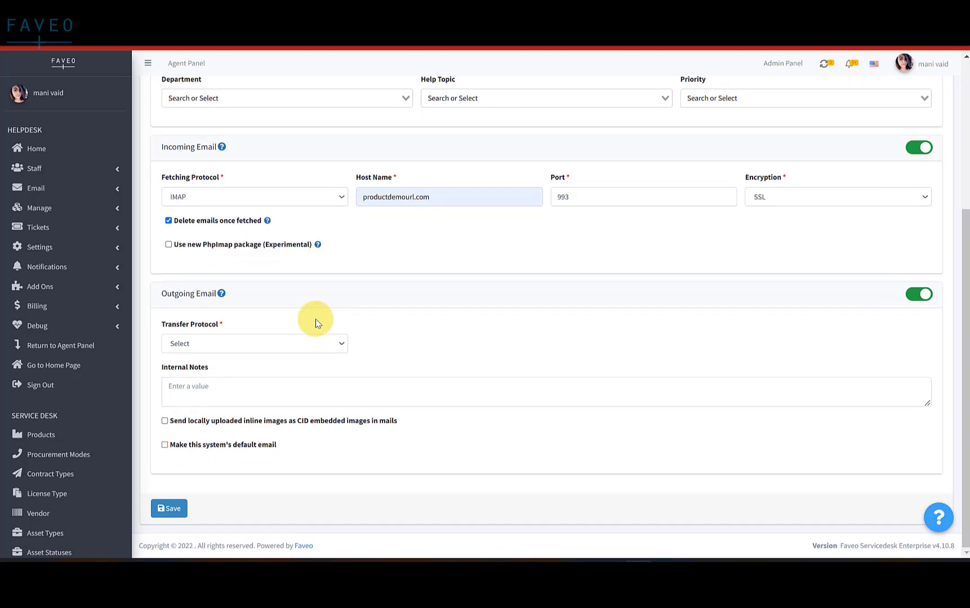
Set outgoing mail to SMTP on productdemourl.com, port 465, with TLS encryption.
click(339, 345)
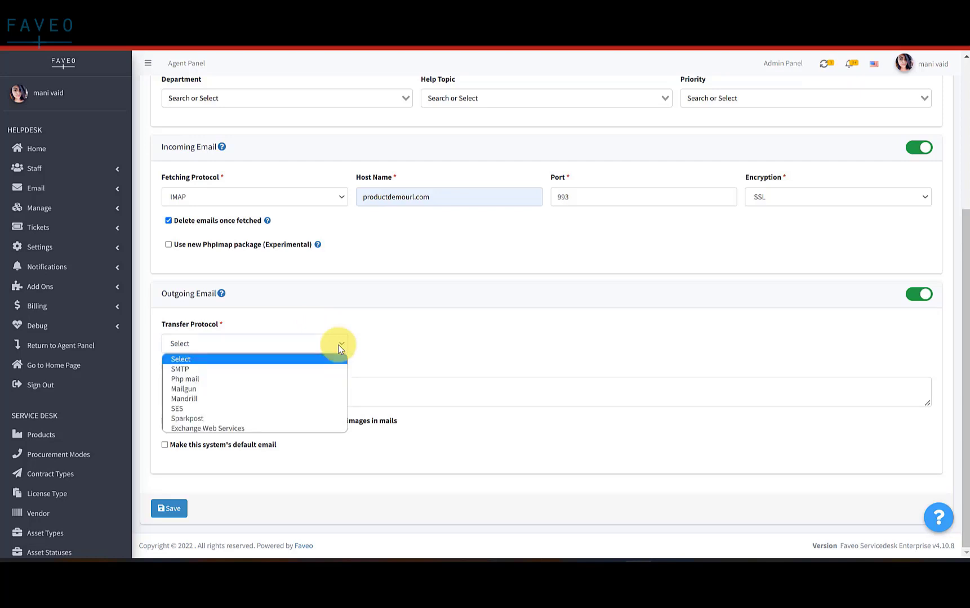
click(322, 369)
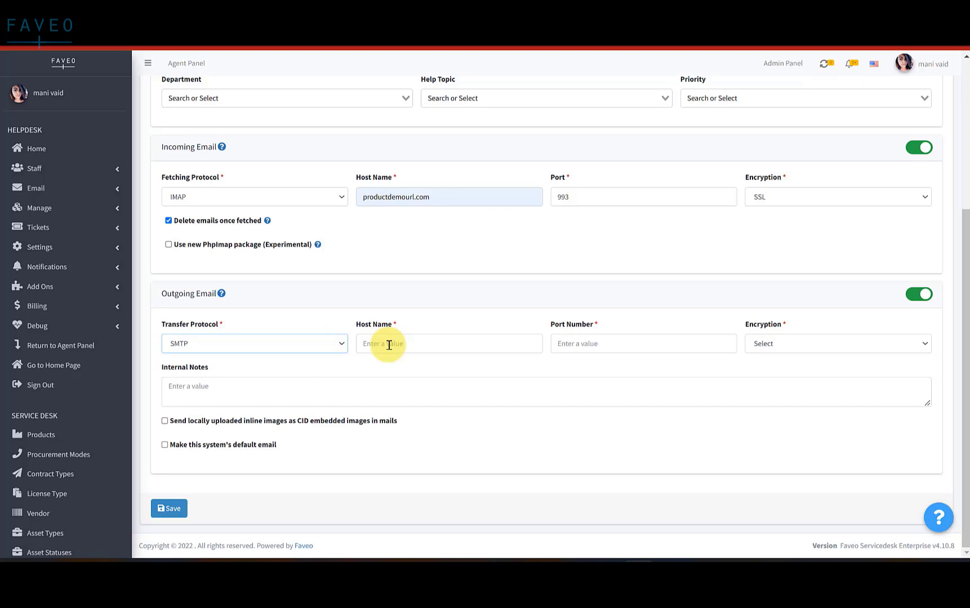
click(389, 345)
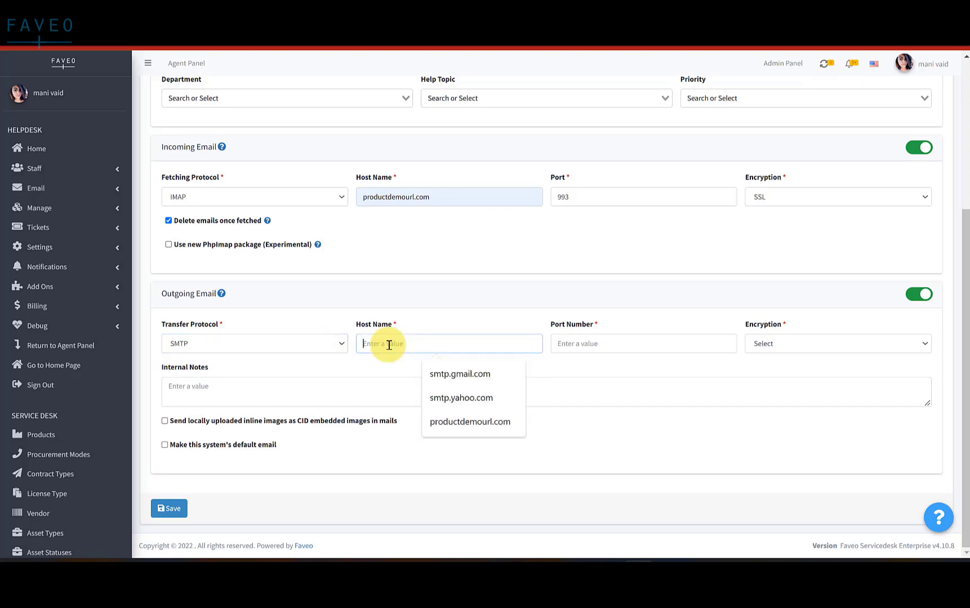
click(458, 421)
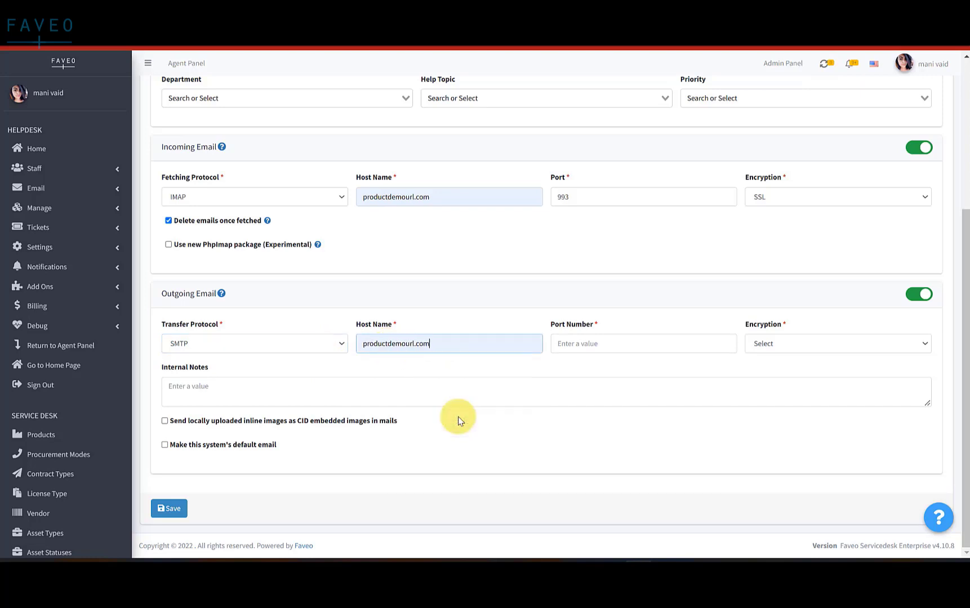
click(599, 352)
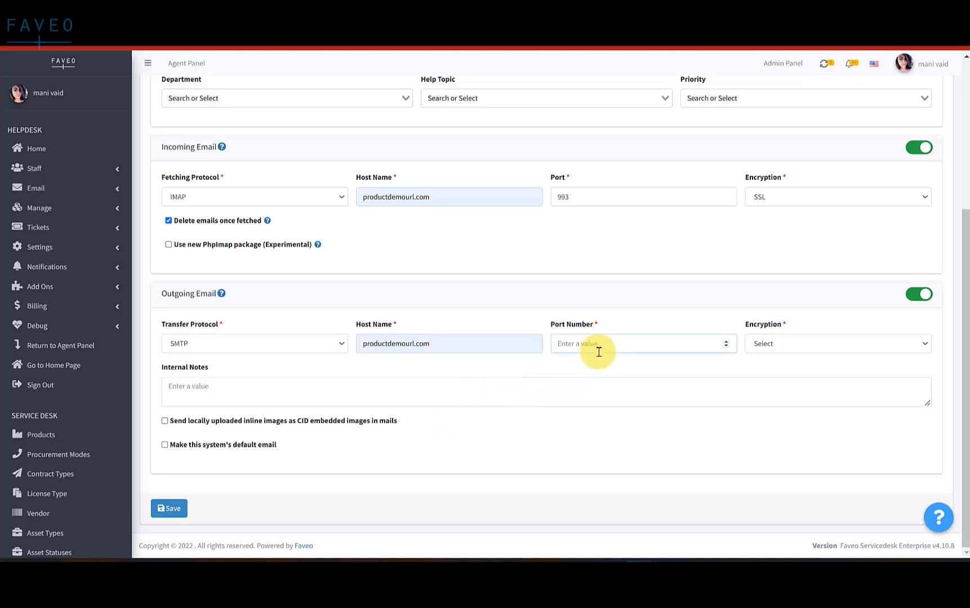
text(465)
click(801, 341)
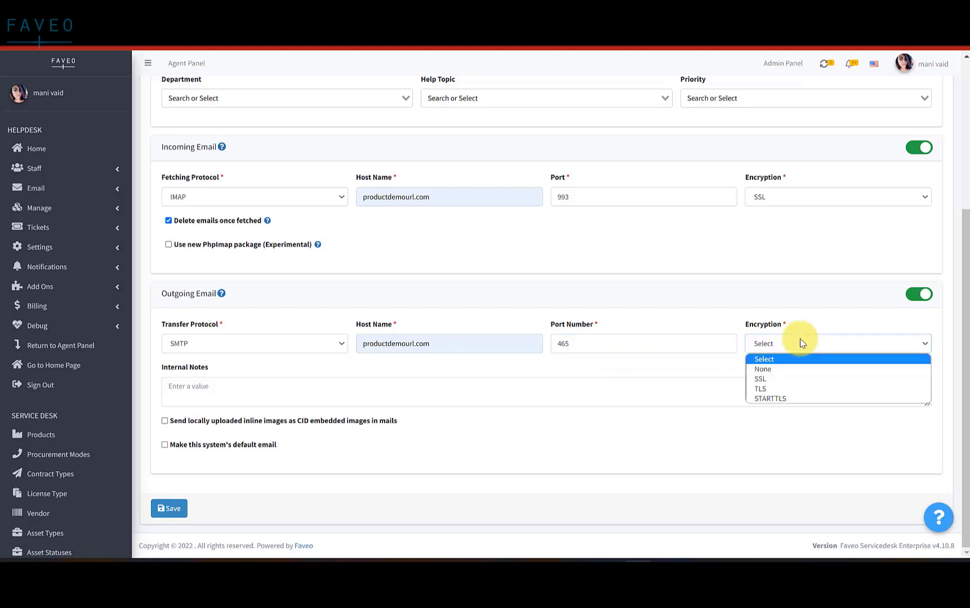
click(790, 389)
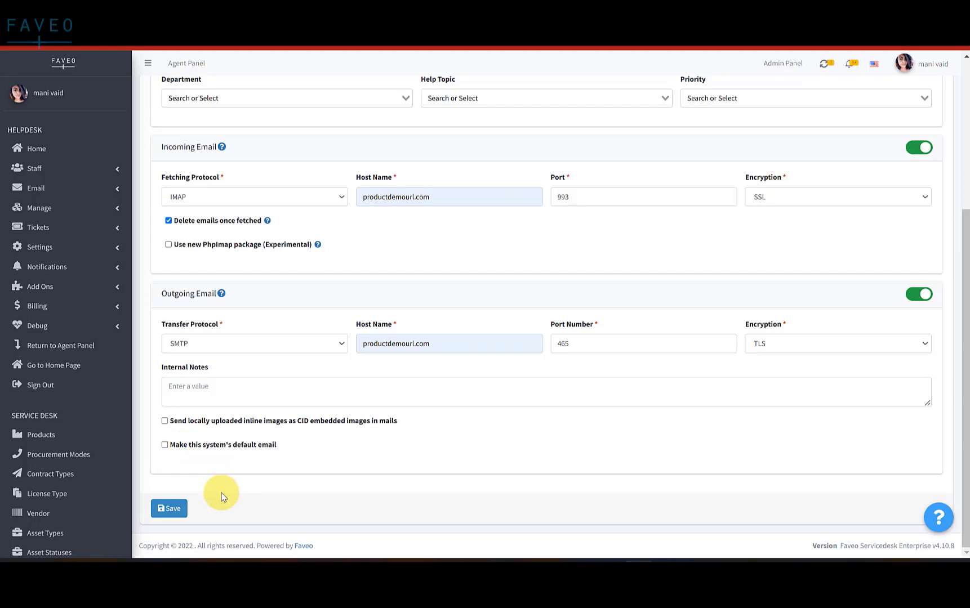
Save the new support email configuration.
click(170, 509)
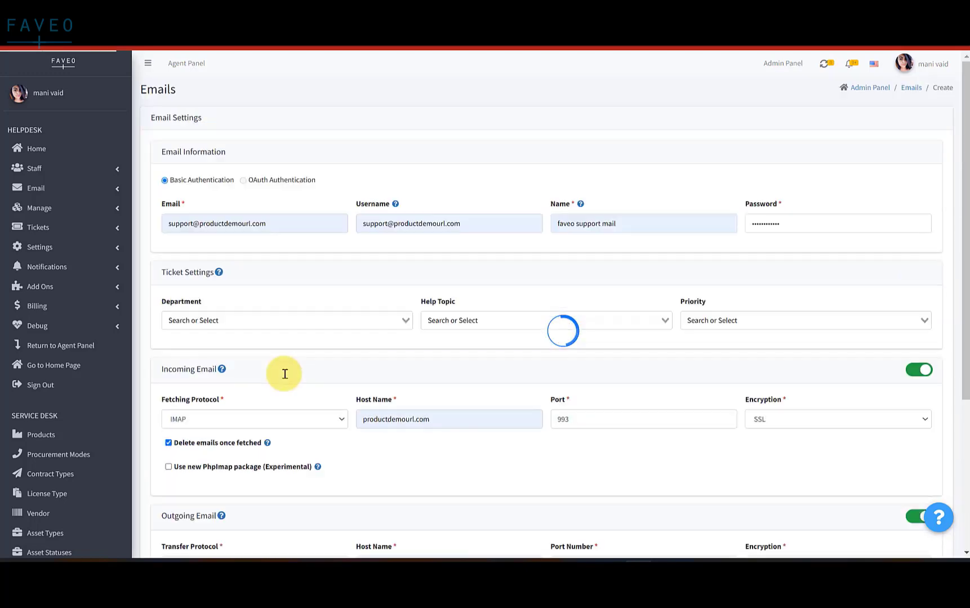